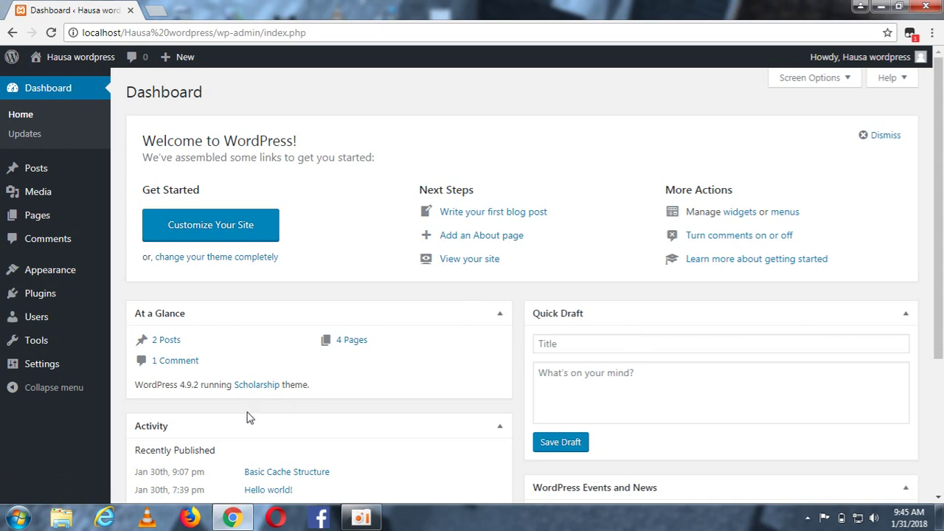
# Step: Open the "Basic Cache Structure" post for editing and remove the WordPress image from its body
pyautogui.click(32, 173)
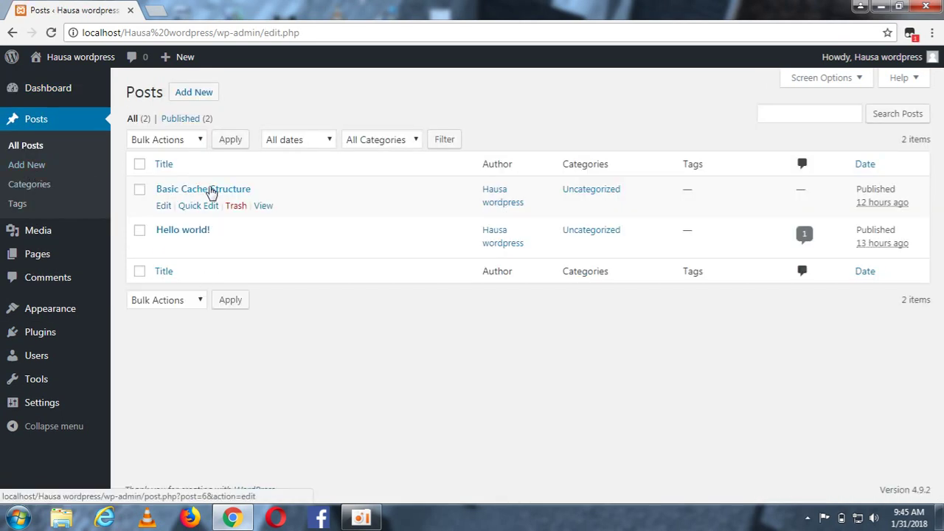
pyautogui.click(234, 191)
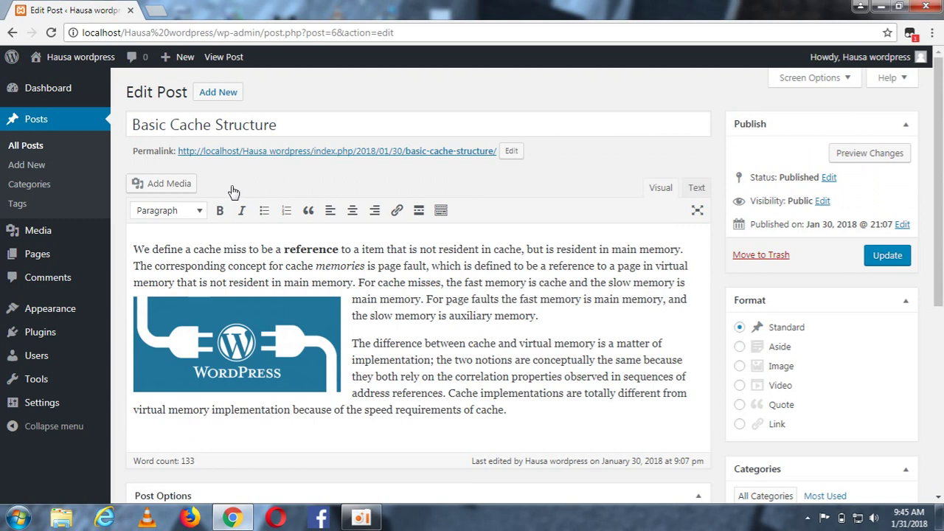
pyautogui.click(277, 336)
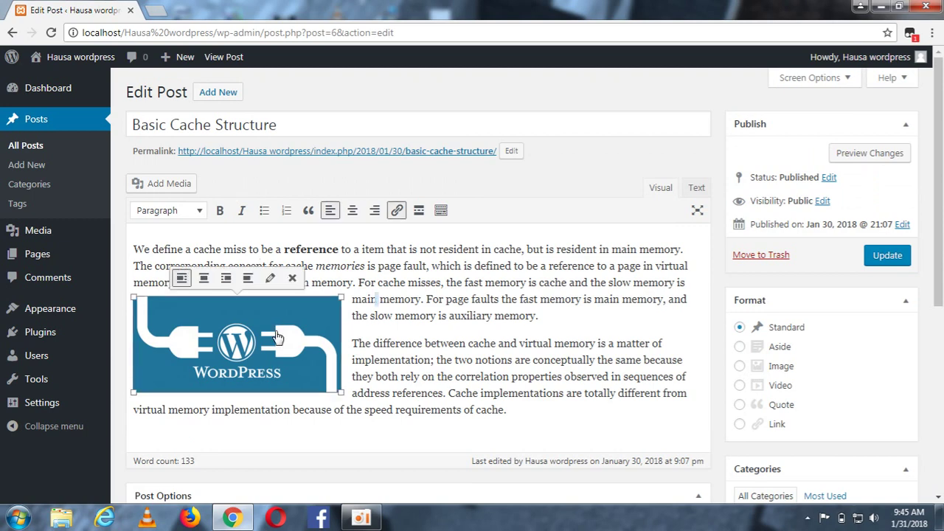
pyautogui.click(292, 277)
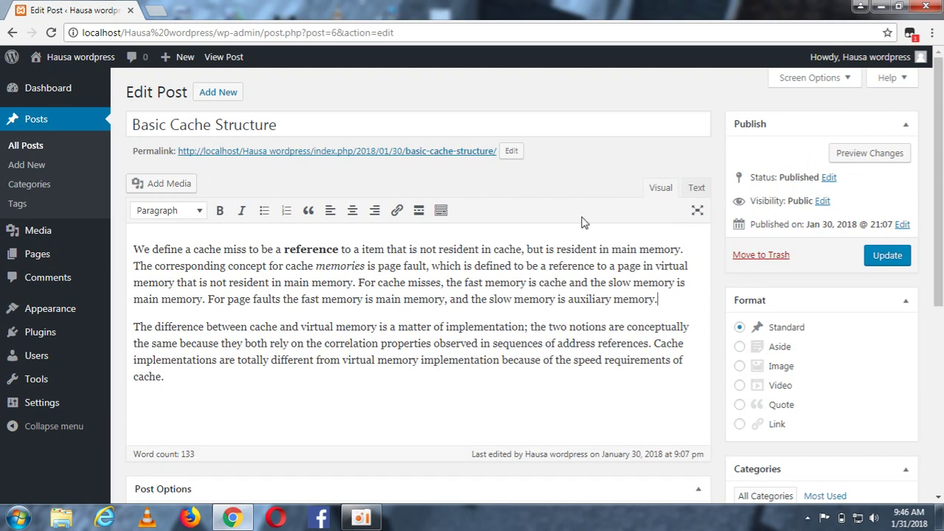
# Step: Upload the "Basic Cache Structure" JPEG from the Desktop and insert it into the post after the first paragraph
pyautogui.click(182, 184)
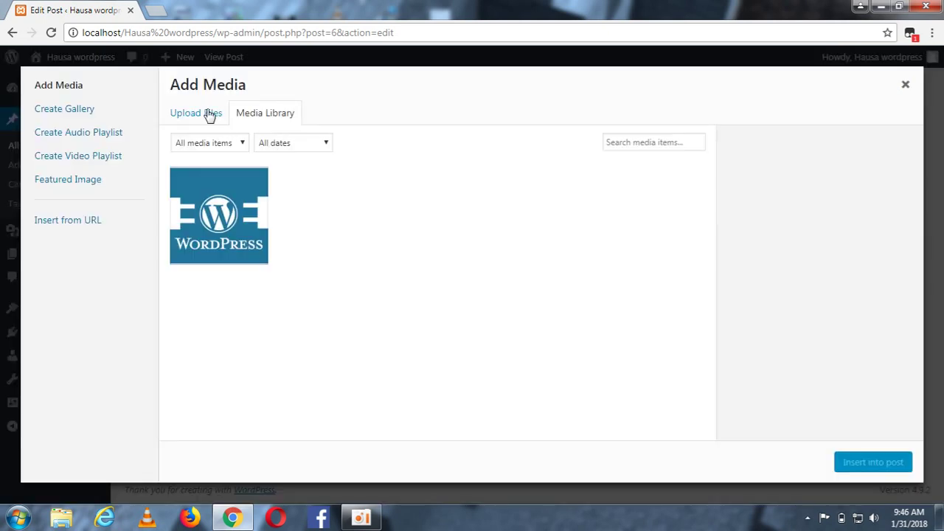
pyautogui.click(210, 113)
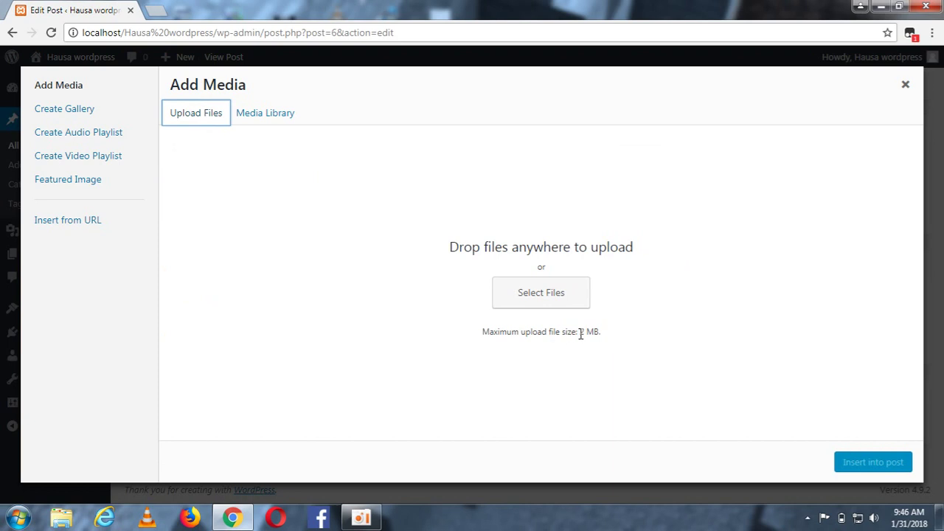
pyautogui.click(553, 284)
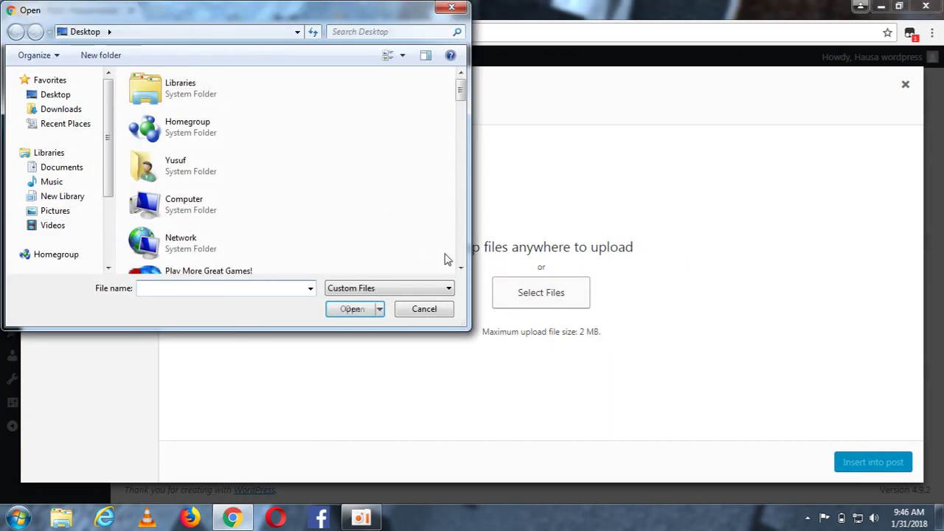
pyautogui.click(460, 269)
pyautogui.click(460, 269)
pyautogui.click(460, 269)
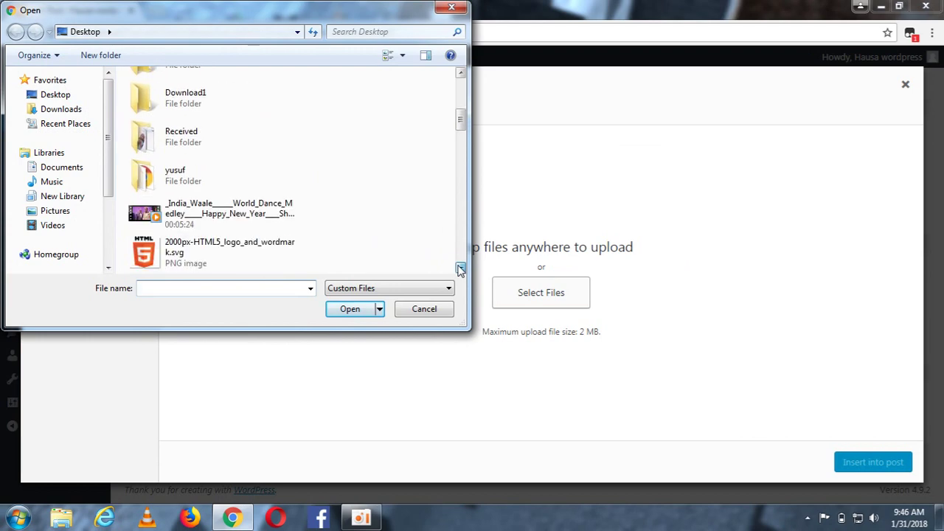
pyautogui.click(460, 269)
pyautogui.click(460, 269)
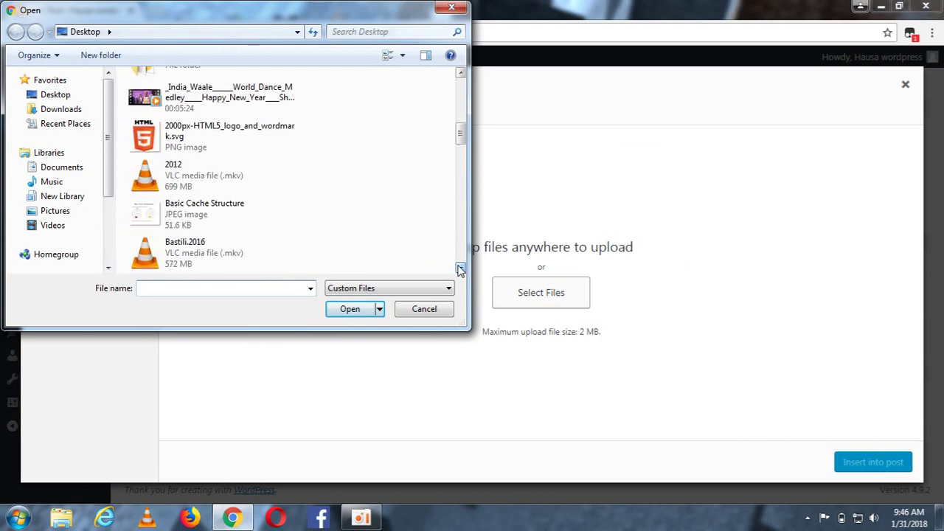
pyautogui.click(175, 213)
pyautogui.doubleClick(175, 213)
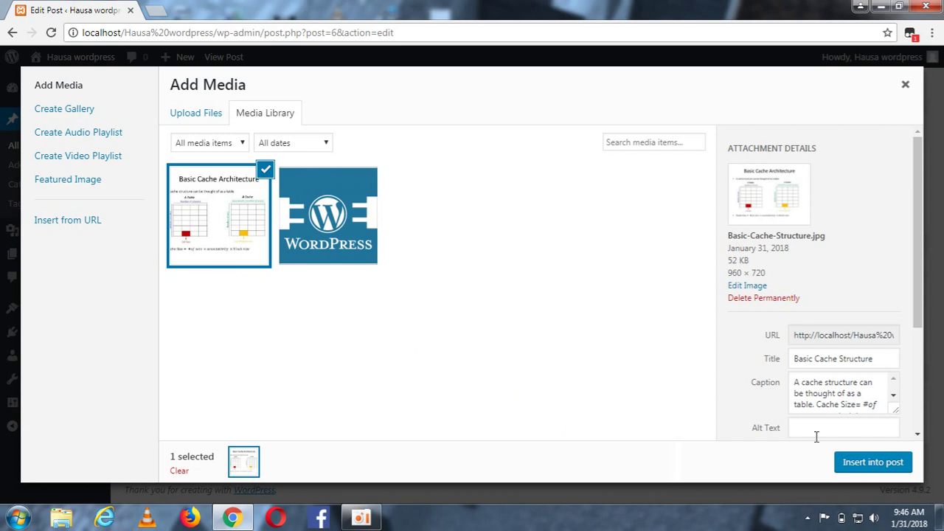
pyautogui.click(861, 465)
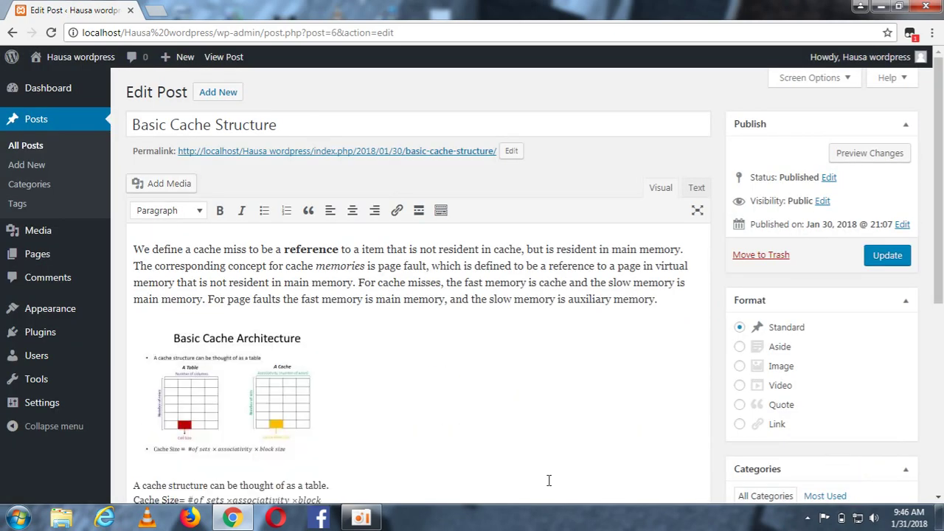
# Step: Update the post and view its published page in a new tab, checking the inserted image and caption
pyautogui.click(229, 377)
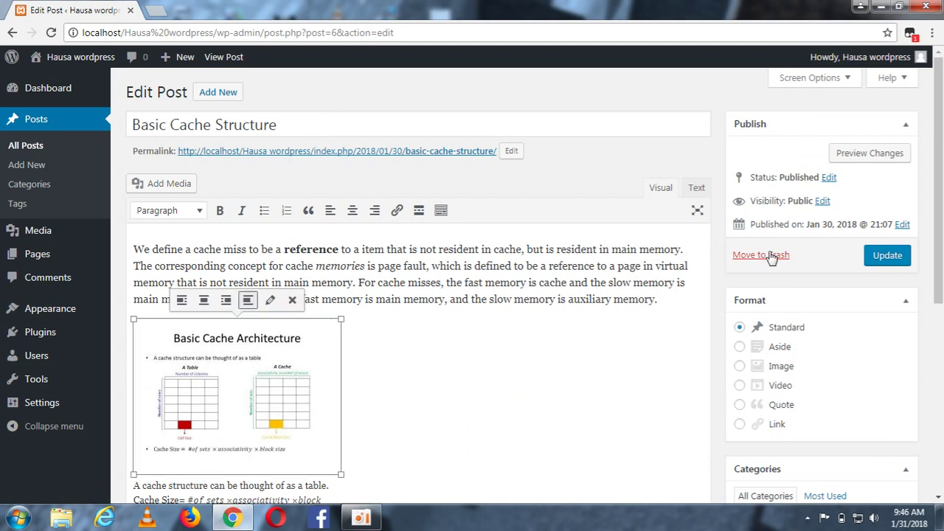
pyautogui.click(885, 256)
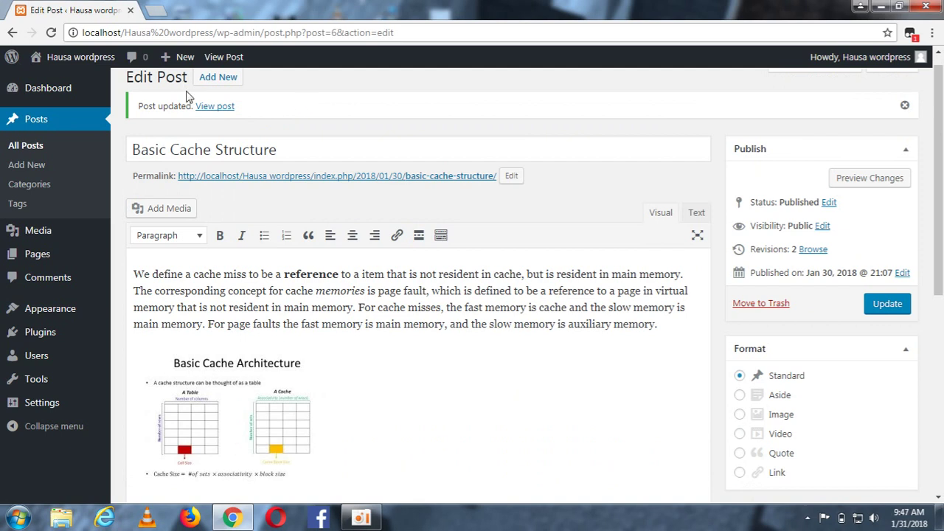
pyautogui.middleClick(210, 112)
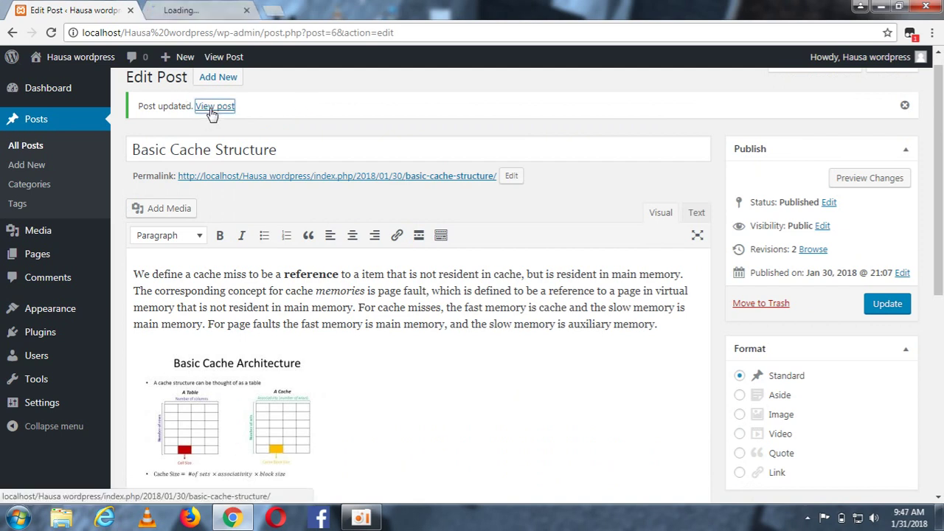
pyautogui.click(206, 7)
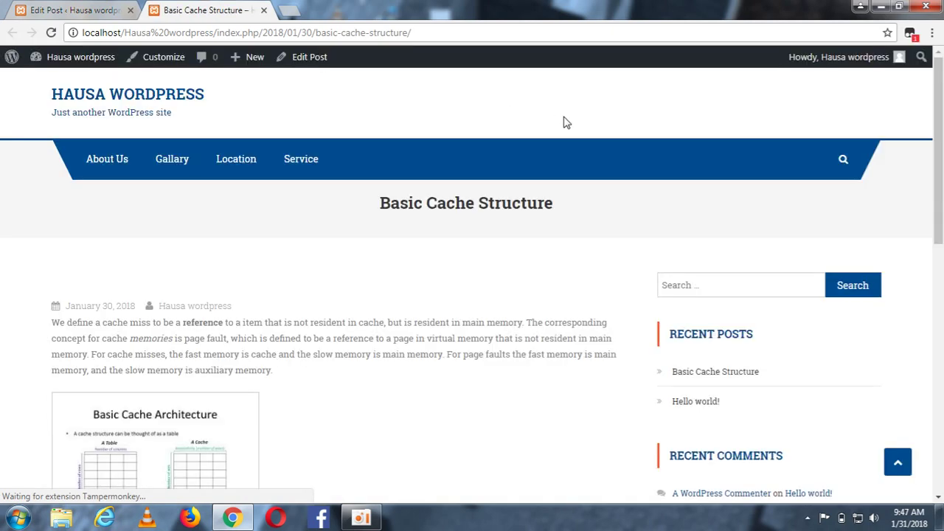
pyautogui.moveTo(940, 114); pyautogui.dragTo(941, 177)
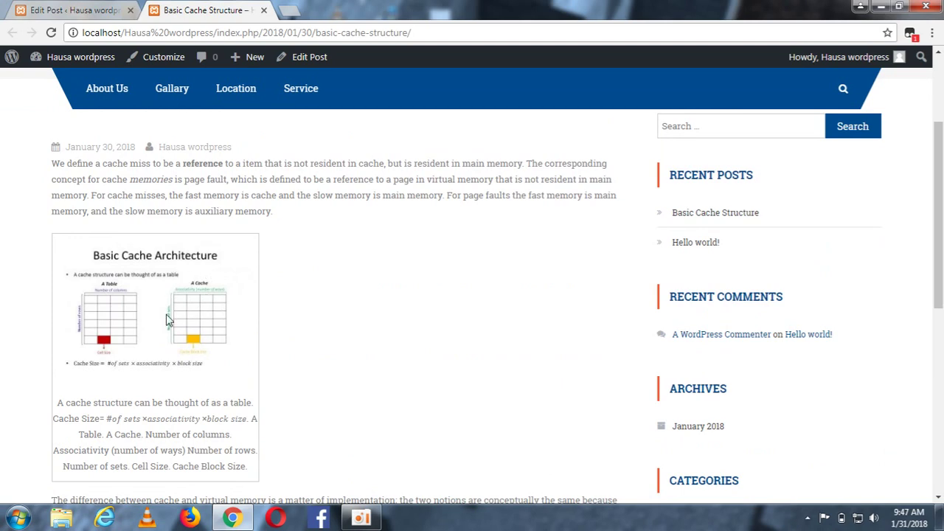
# Step: Return to the post editor and align the Basic Cache Architecture image left, beside the second paragraph
pyautogui.click(89, 10)
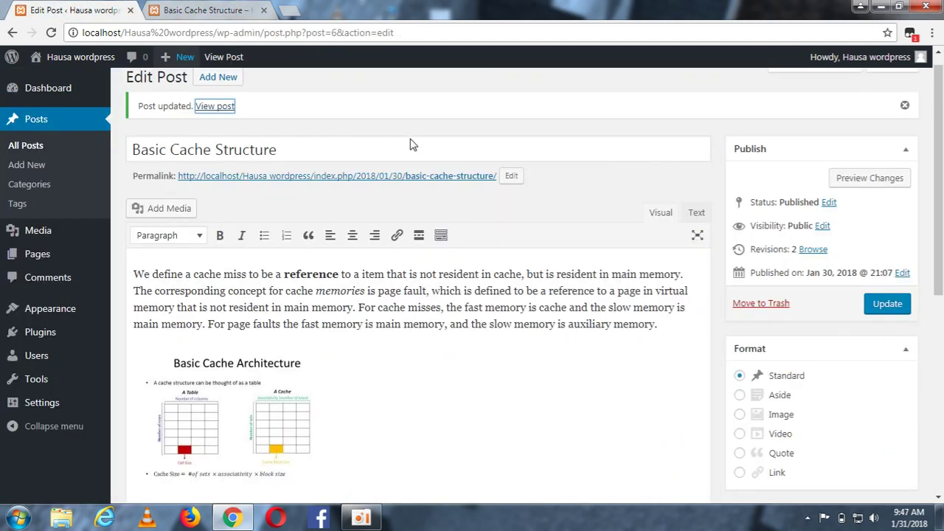
pyautogui.click(257, 423)
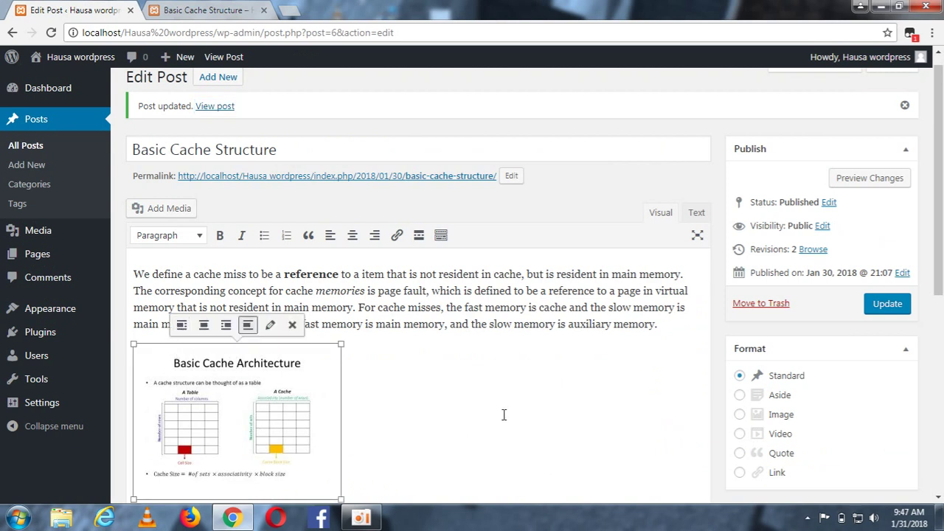
pyautogui.click(181, 325)
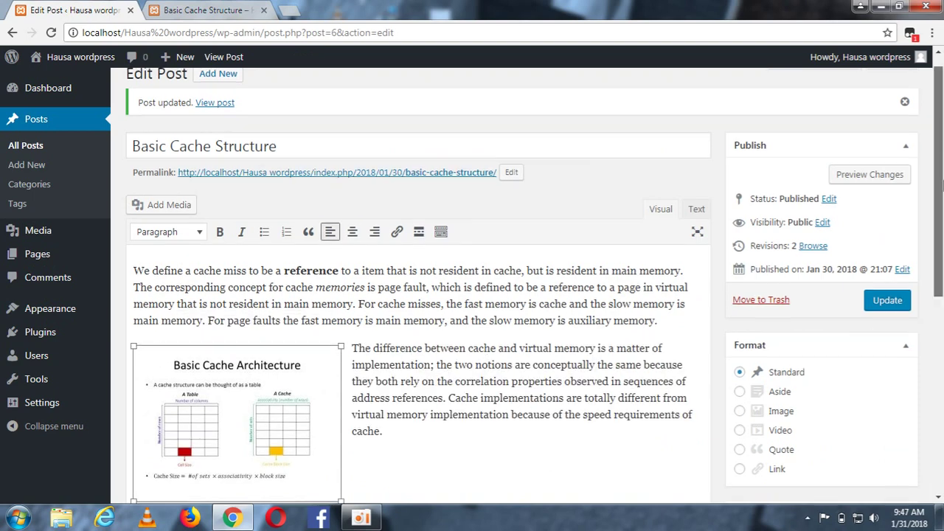
pyautogui.moveTo(939, 136); pyautogui.dragTo(942, 247)
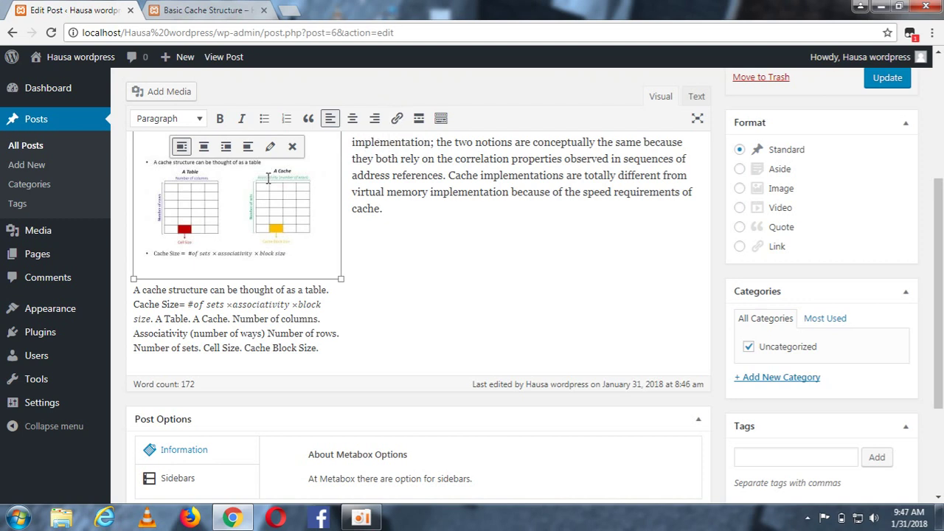
pyautogui.click(396, 119)
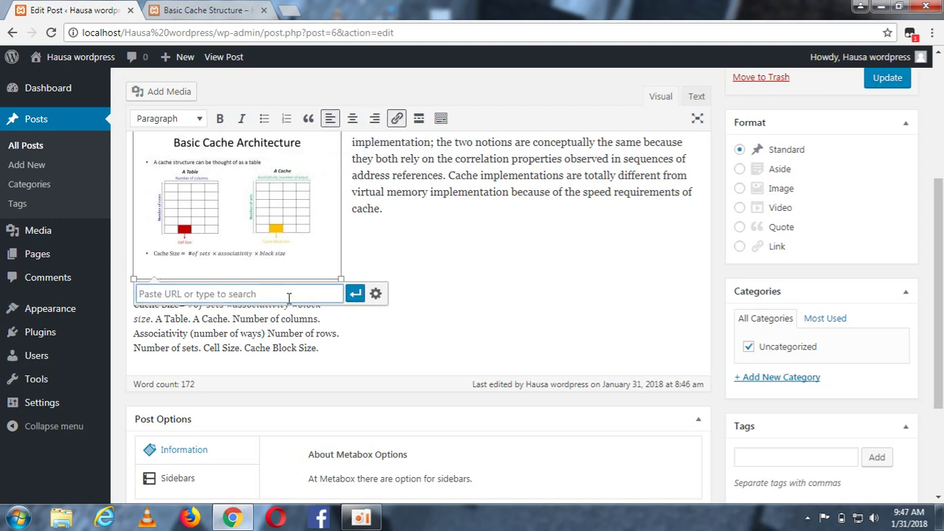
pyautogui.write('http://slideplayer.com/slide/1660497/')
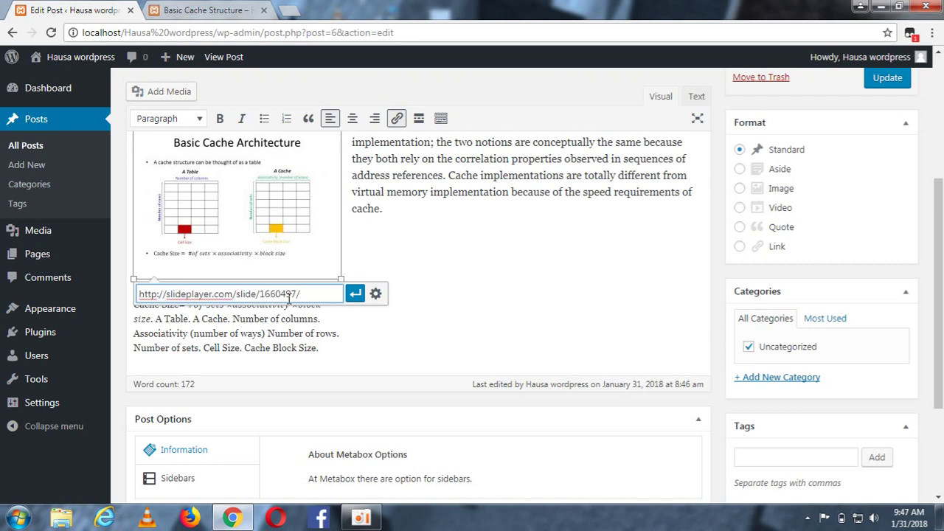
pyautogui.click(357, 295)
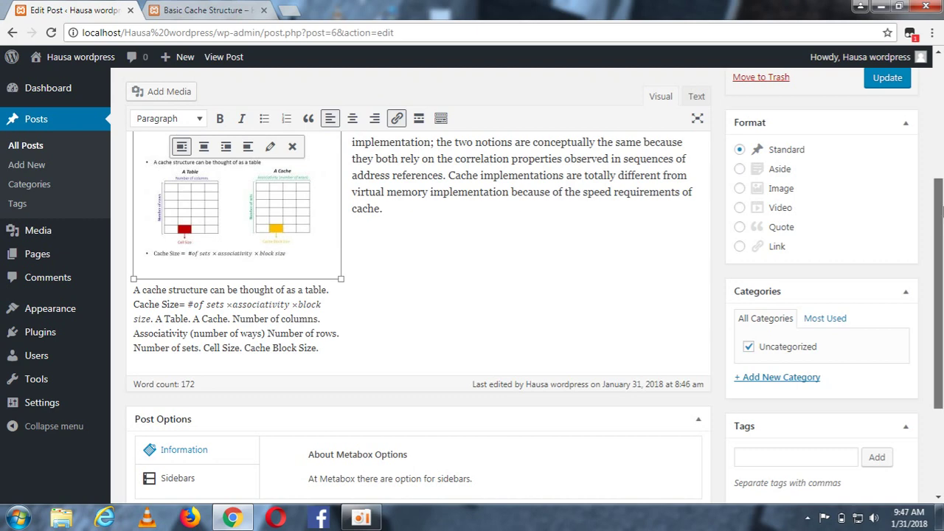
pyautogui.moveTo(939, 214); pyautogui.dragTo(940, 103)
pyautogui.click(888, 320)
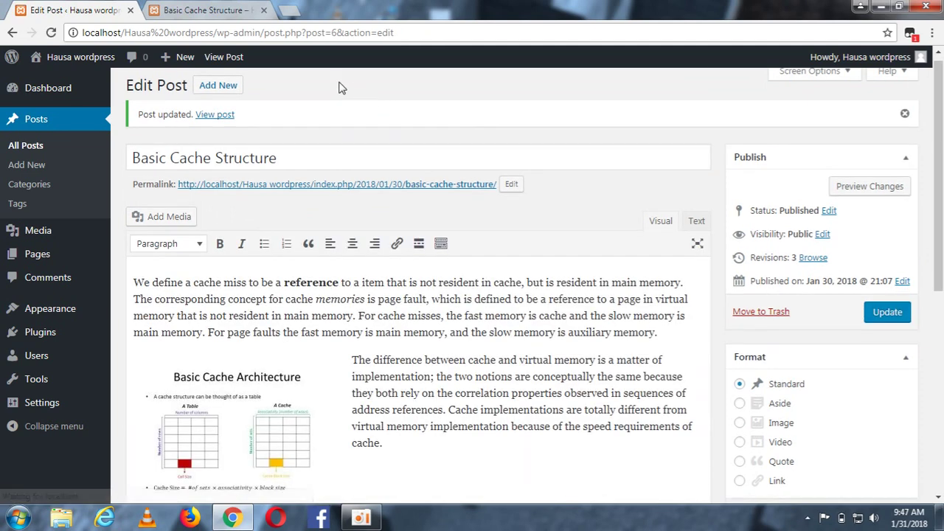
# Step: Close the outdated page of the published post, reopen the post in a new tab and review the image's layout
pyautogui.click(217, 10)
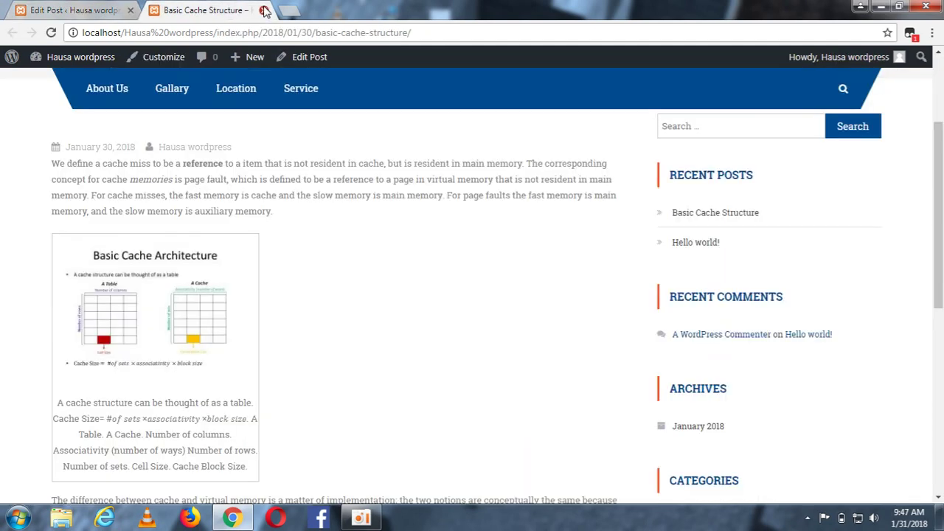
pyautogui.click(264, 11)
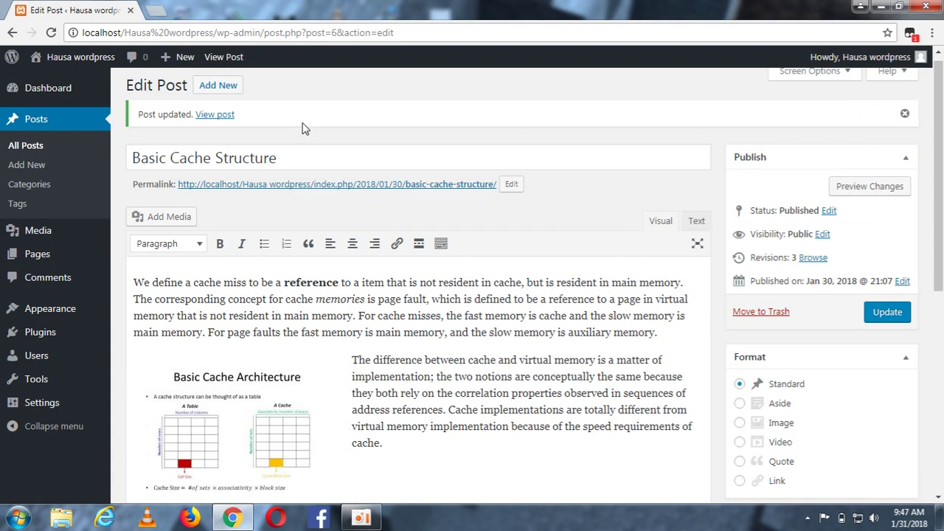
pyautogui.rightClick(225, 118)
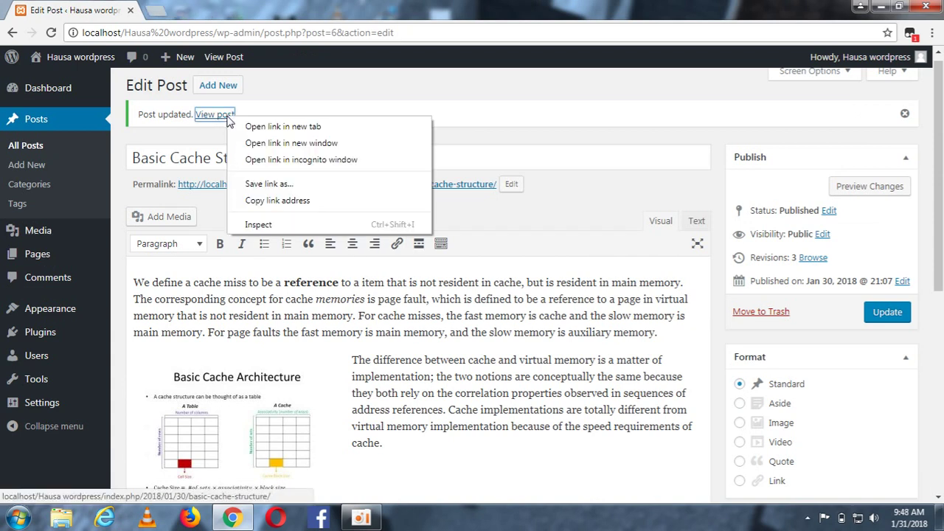
pyautogui.click(262, 130)
pyautogui.click(184, 10)
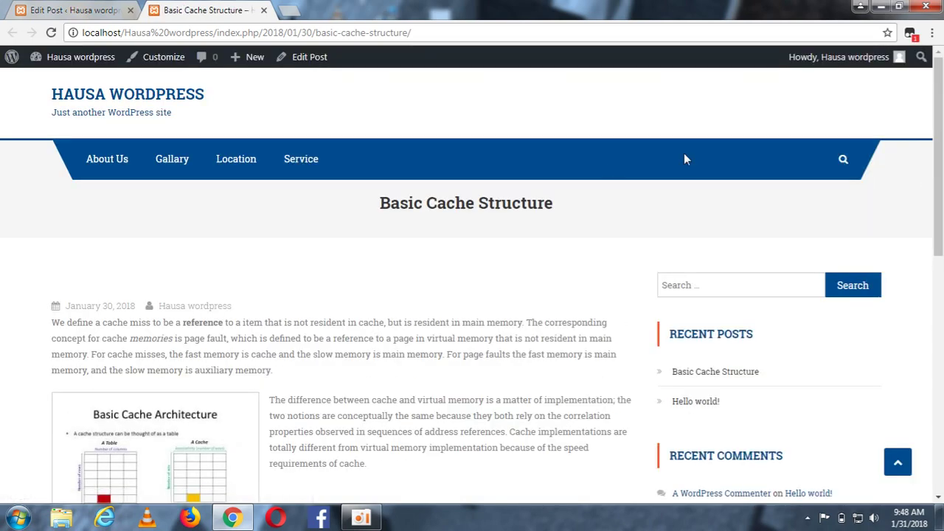
pyautogui.scroll(-3, 519, 235)
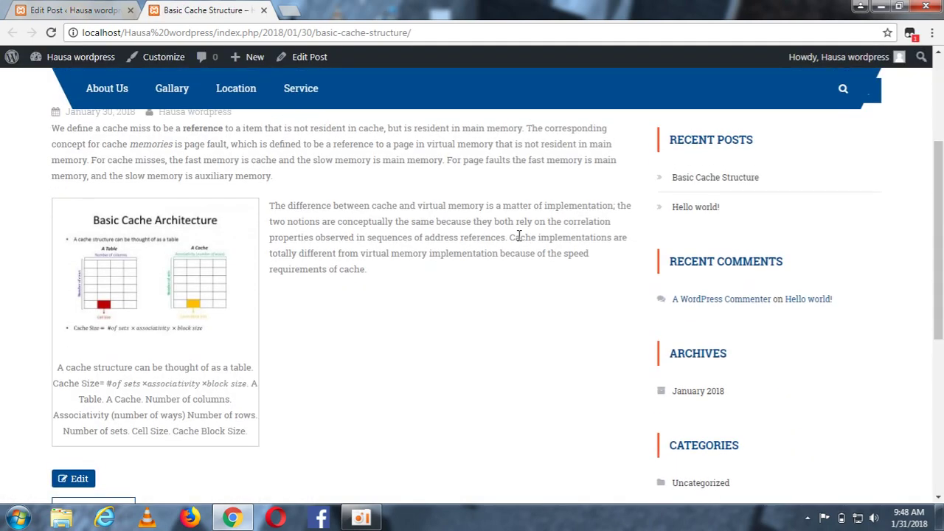
# Step: Test the image's link by opening its SlidePlayer page, and go back to the published post
pyautogui.click(143, 261)
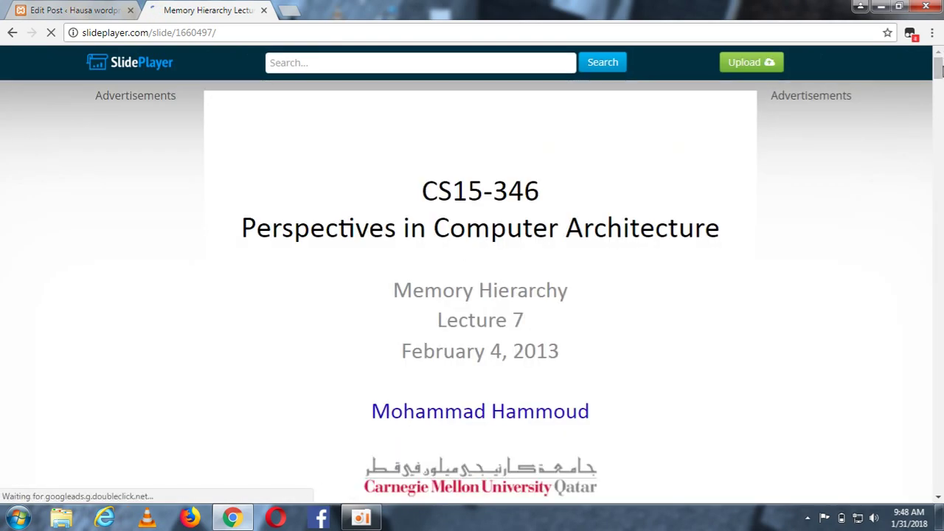
pyautogui.moveTo(940, 67)
pyautogui.mouseDown()
pyautogui.moveTo(938, 216)
pyautogui.moveTo(938, 59)
pyautogui.mouseUp()
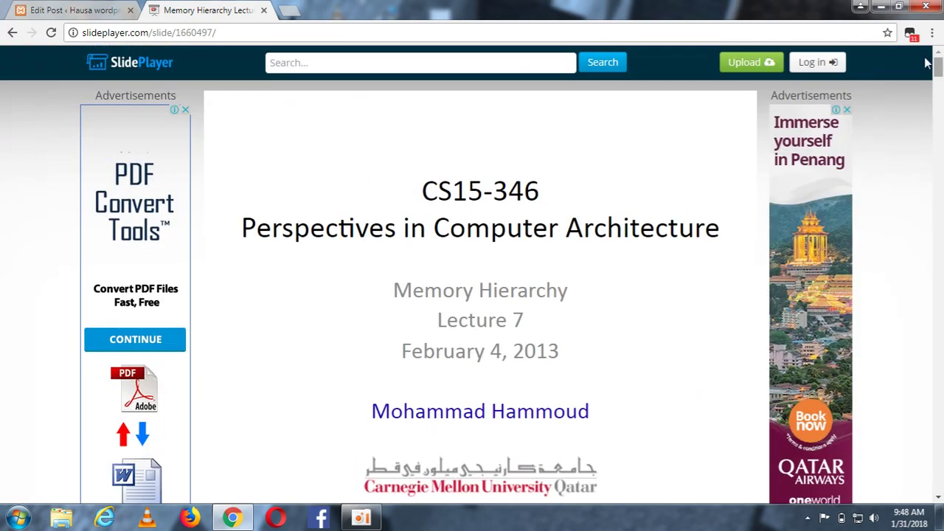
pyautogui.click(65, 9)
pyautogui.click(164, 9)
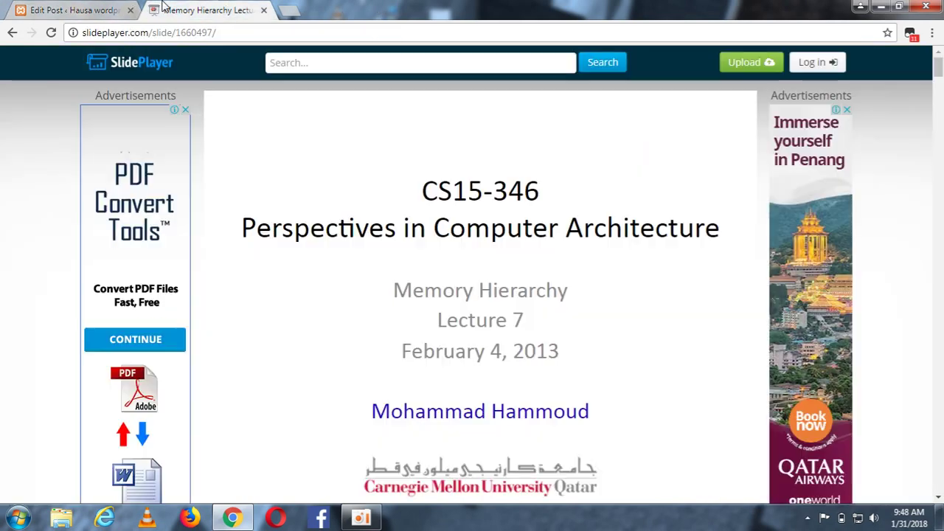
pyautogui.click(15, 33)
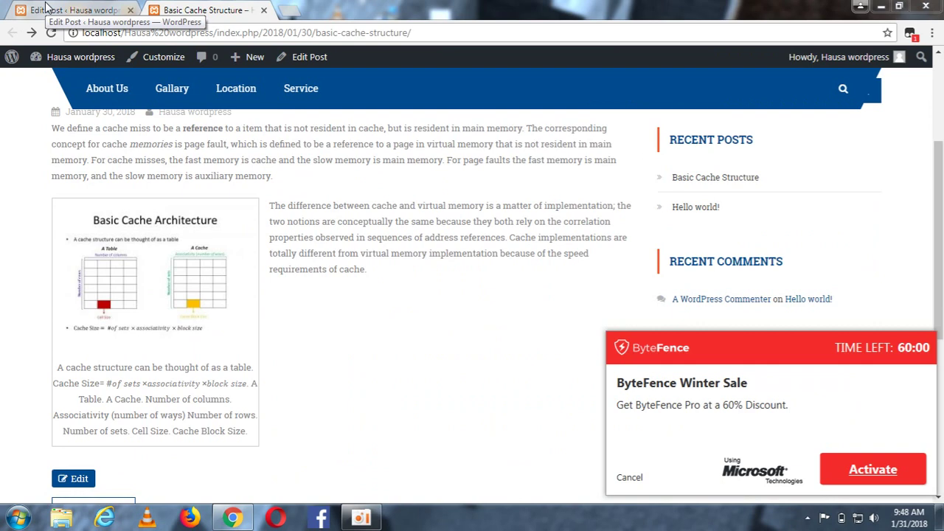
pyautogui.click(46, 9)
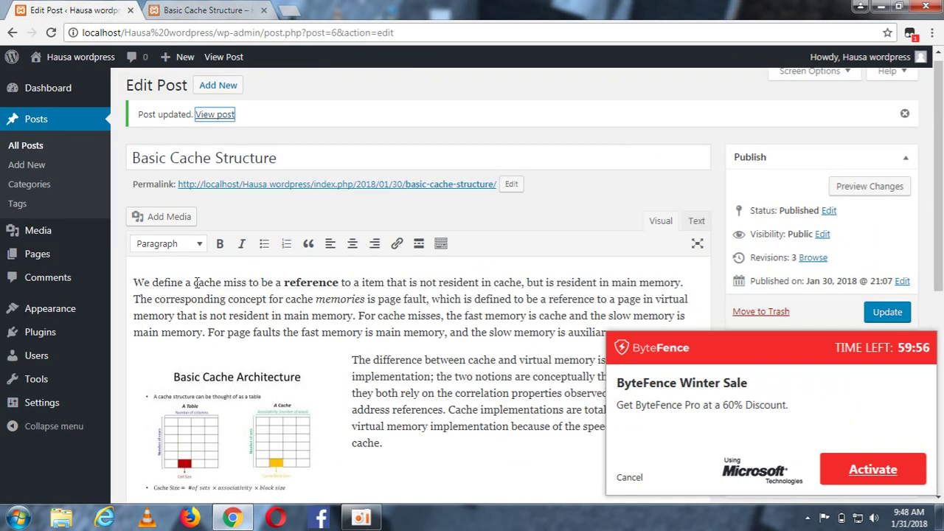
pyautogui.moveTo(195, 283); pyautogui.dragTo(219, 282)
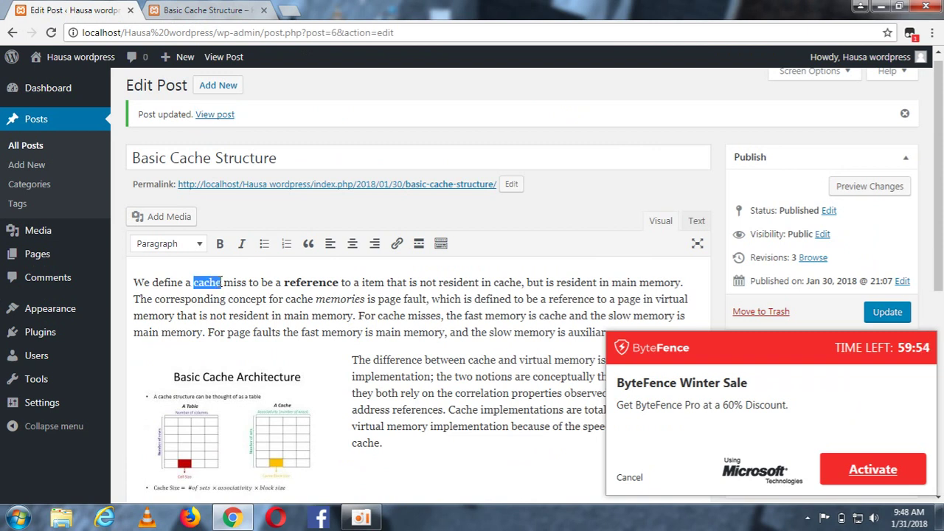
pyautogui.click(397, 243)
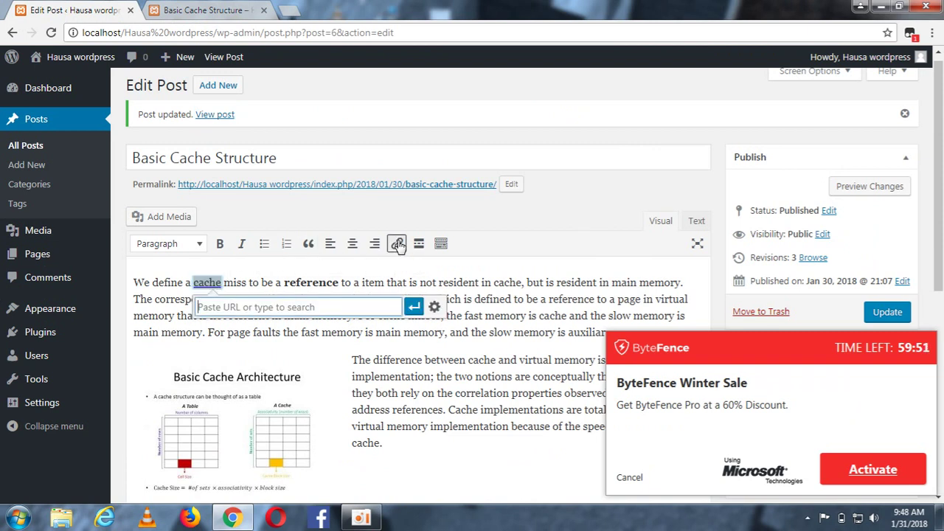
pyautogui.rightClick(332, 310)
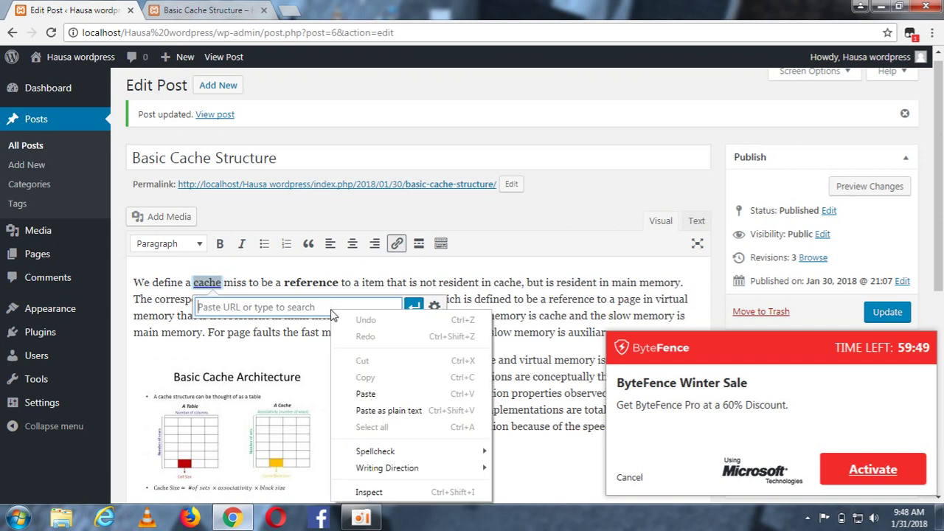
pyautogui.click(367, 393)
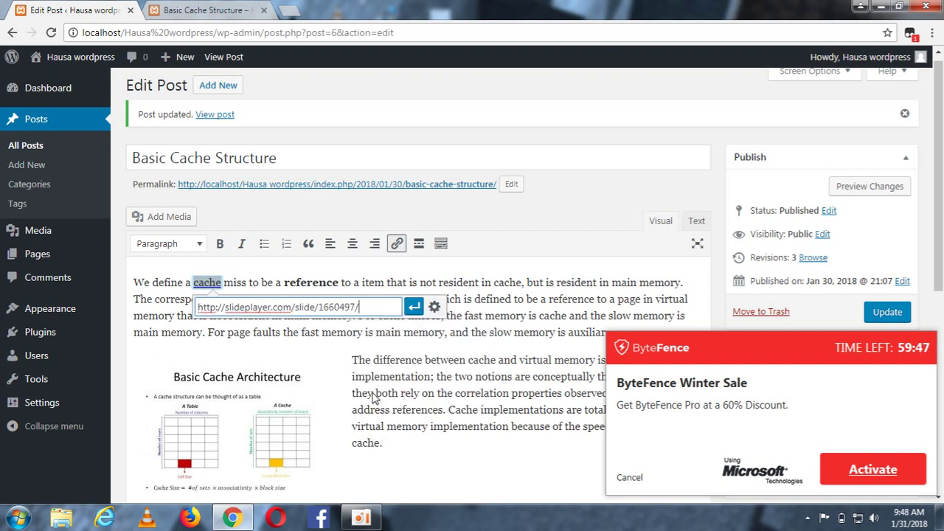
pyautogui.click(413, 307)
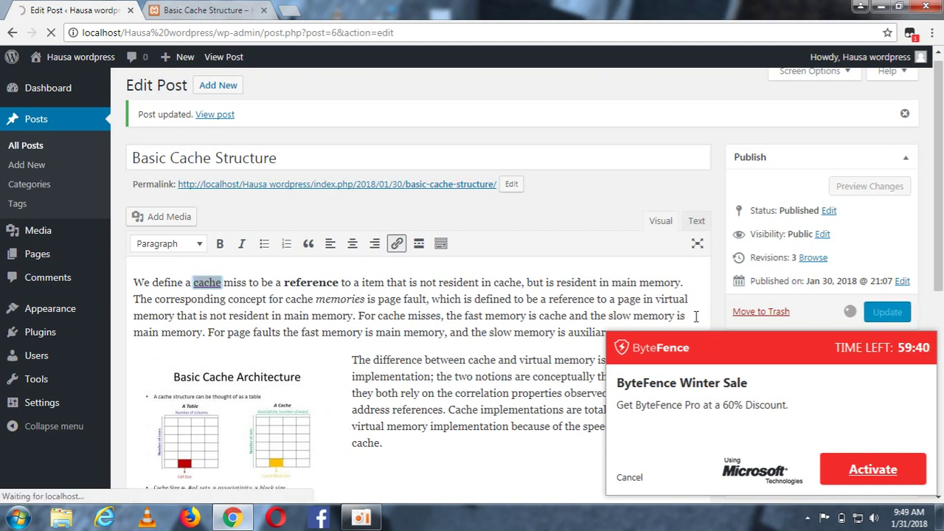
pyautogui.click(628, 478)
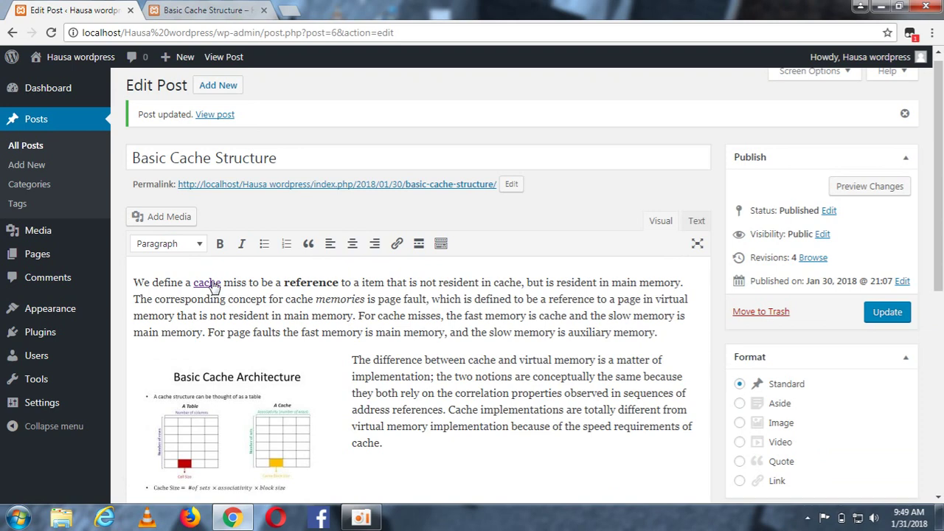
# Step: Reload the published post, test the "cache" text link by opening its SlidePlayer page, and go back to the post
pyautogui.click(209, 14)
pyautogui.click(51, 33)
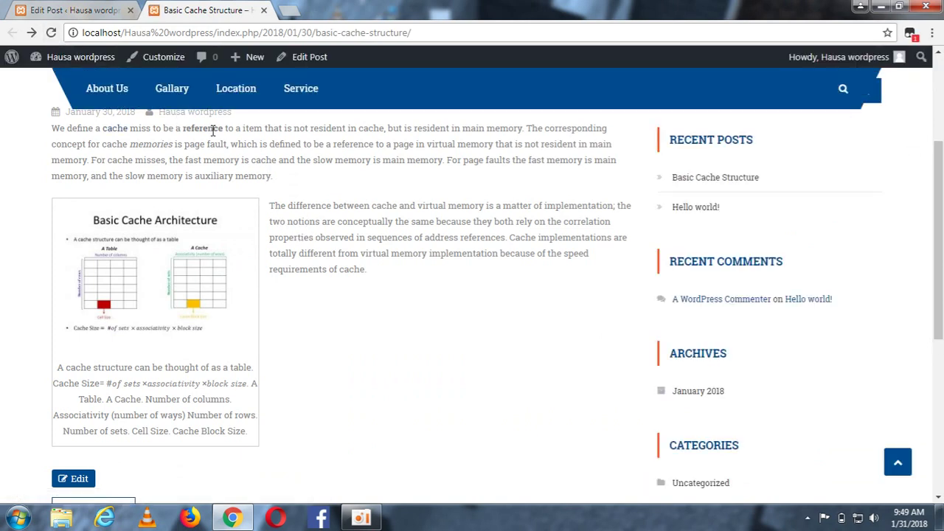
pyautogui.click(113, 131)
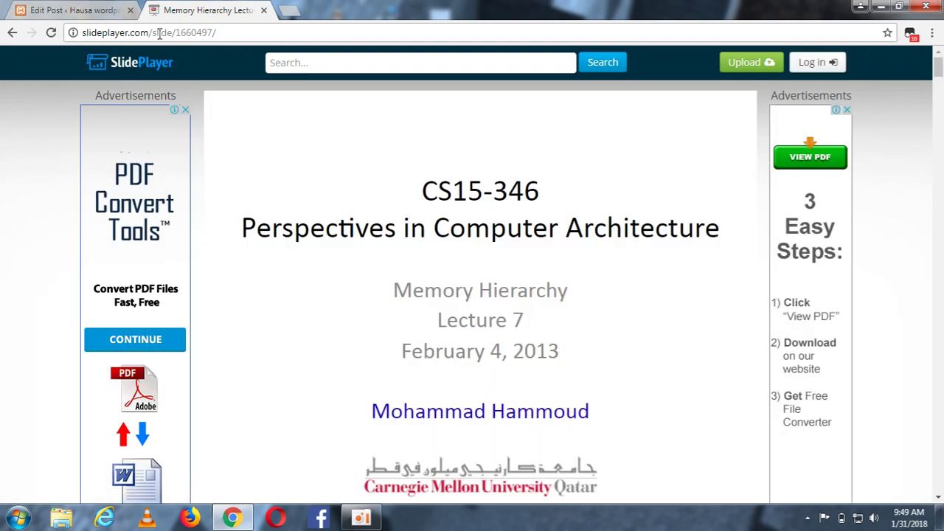
pyautogui.click(7, 34)
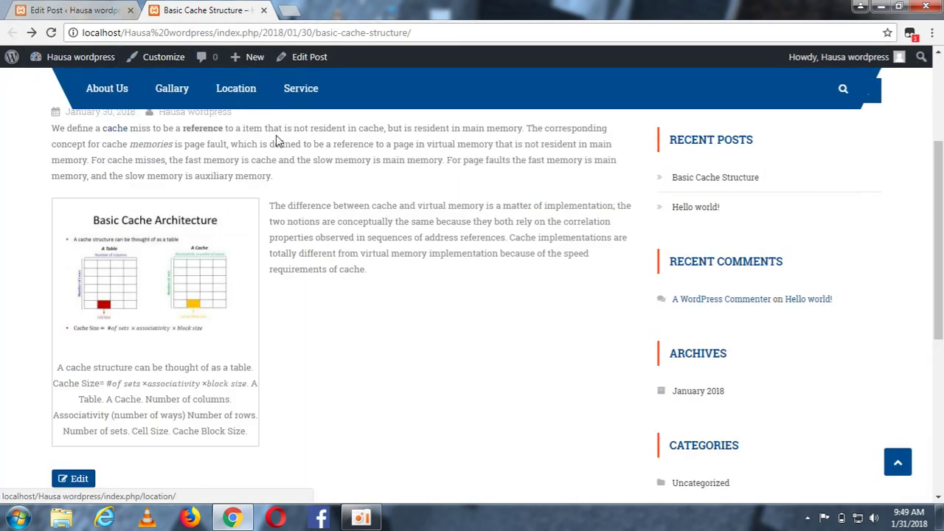
pyautogui.scroll(3, 623, 221)
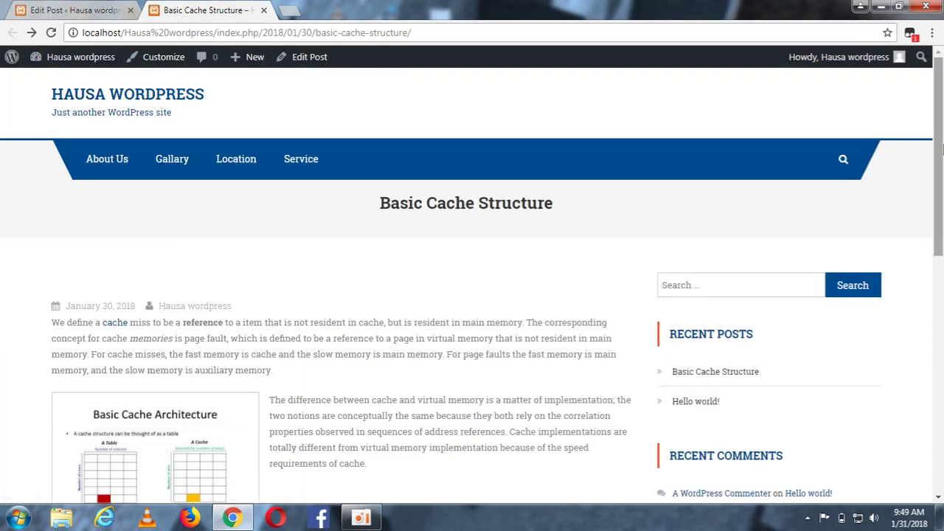